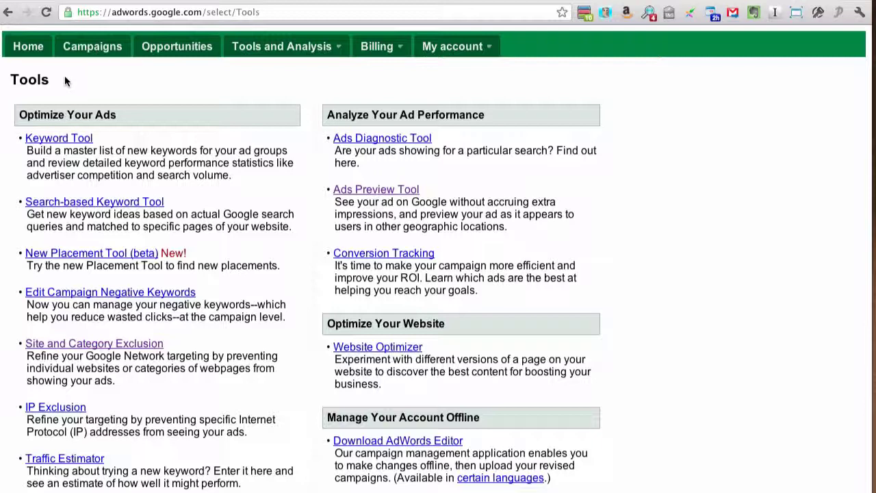
Go from the AdWords Tools list to the Site and Category Exclusion tool.
click(286, 46)
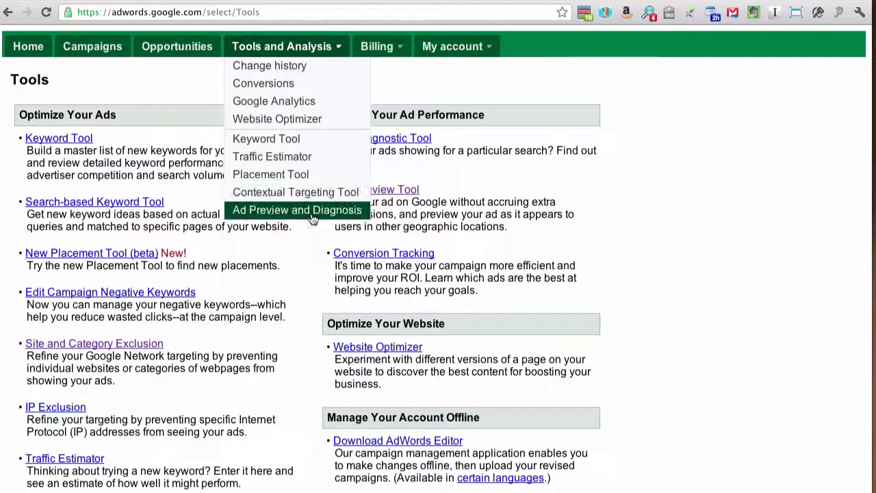
click(304, 51)
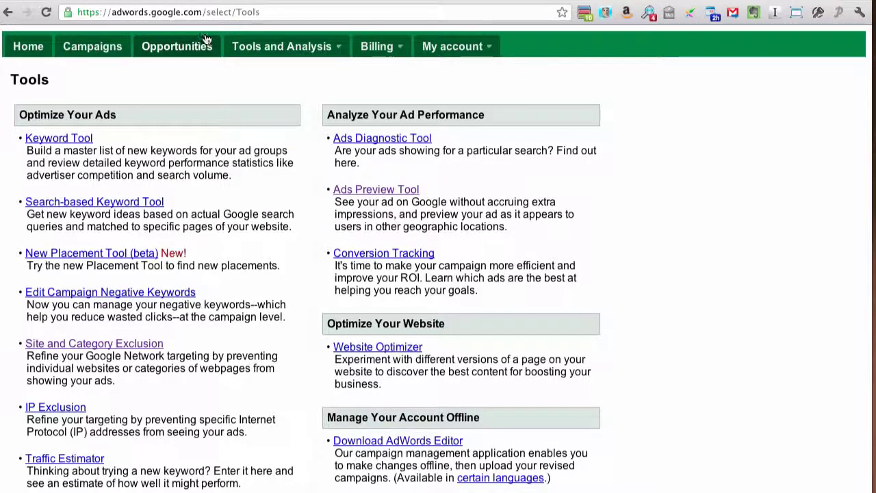
drag(204, 11, 264, 13)
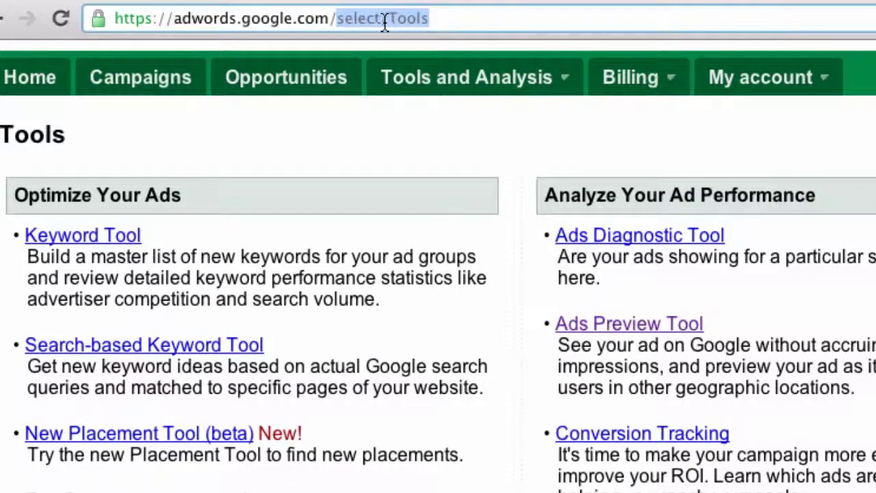
click(460, 18)
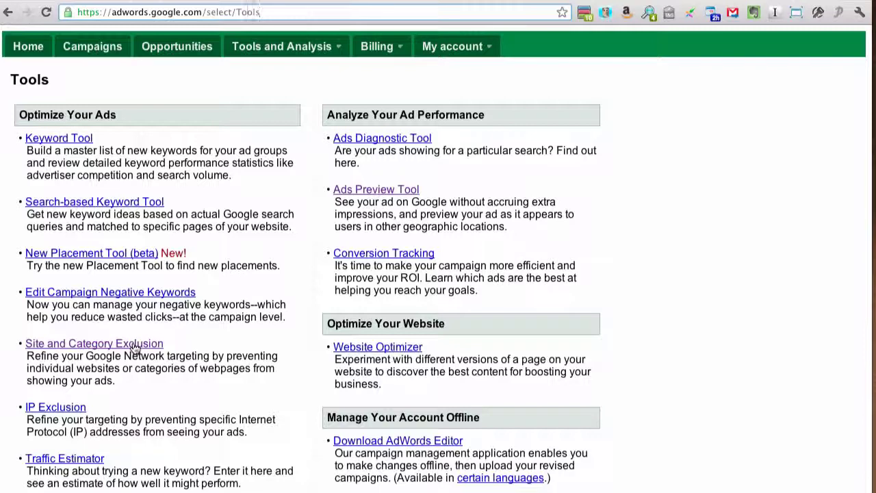
click(135, 348)
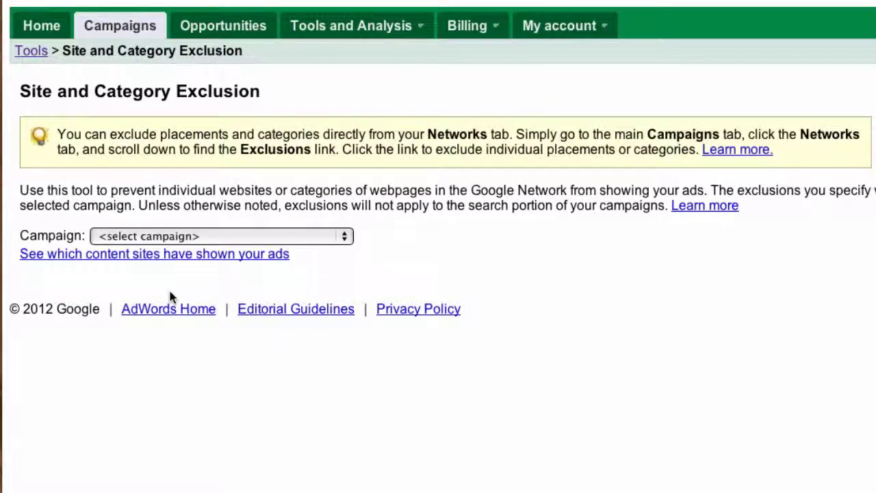
Select the campaign '2e placement 2 (paused)' in the Campaign dropdown.
click(221, 239)
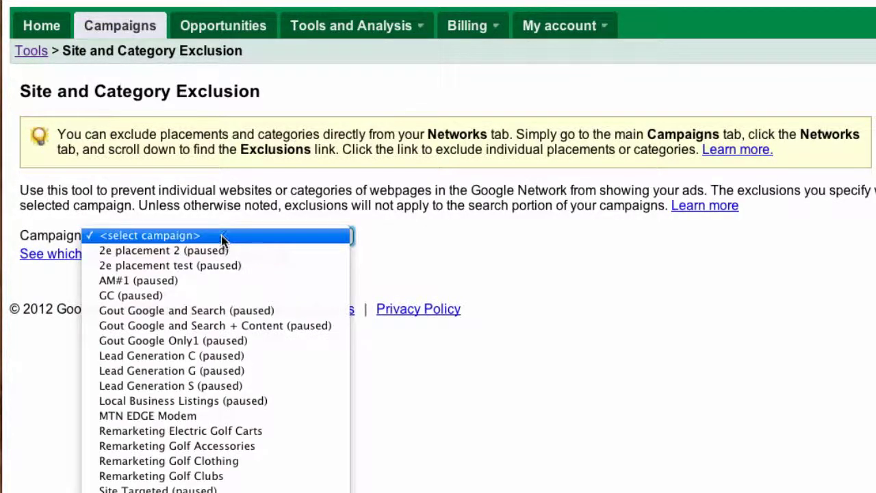
click(226, 249)
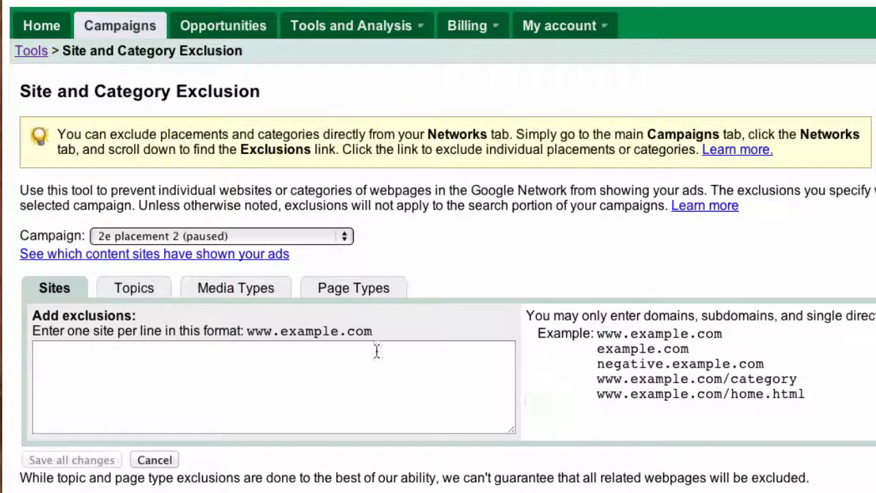
click(345, 354)
text(w)
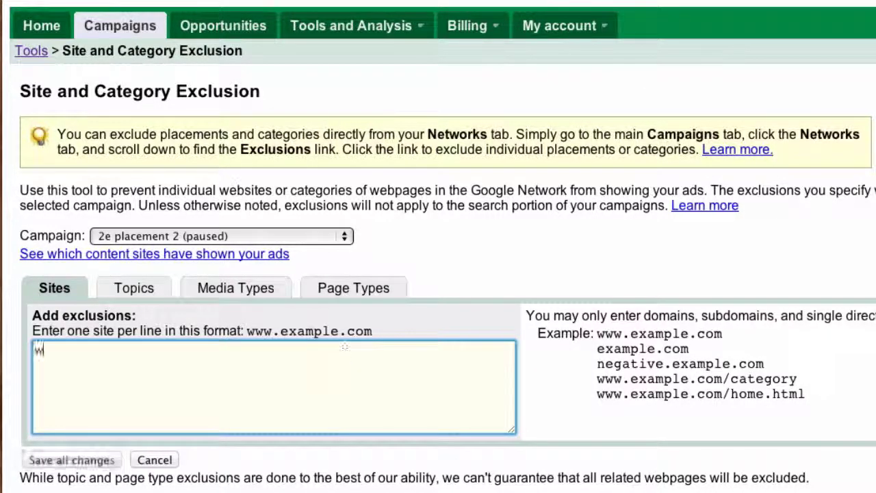
text(ww.askhowie.com)
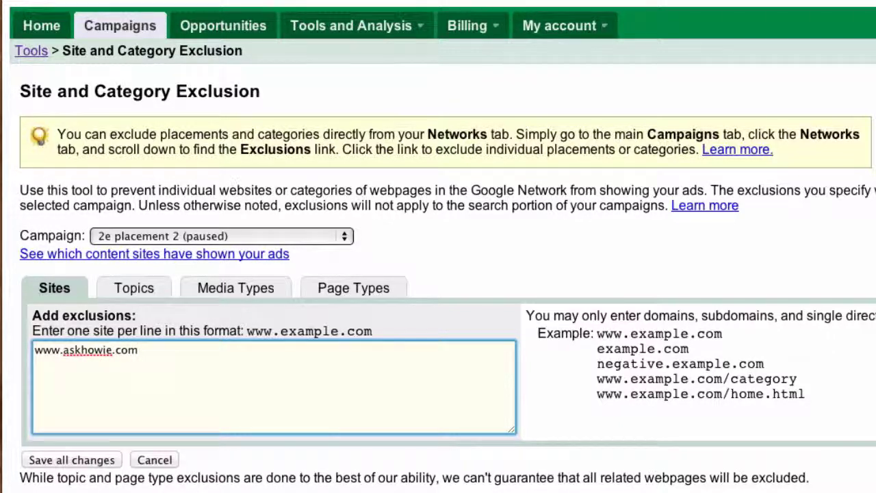
text(/blog/particular)
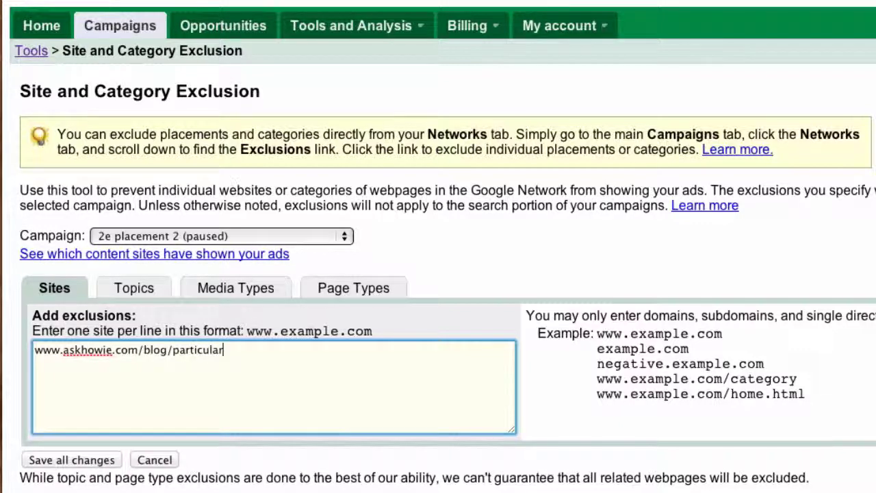
text(-post)
drag(255, 350, 36, 352)
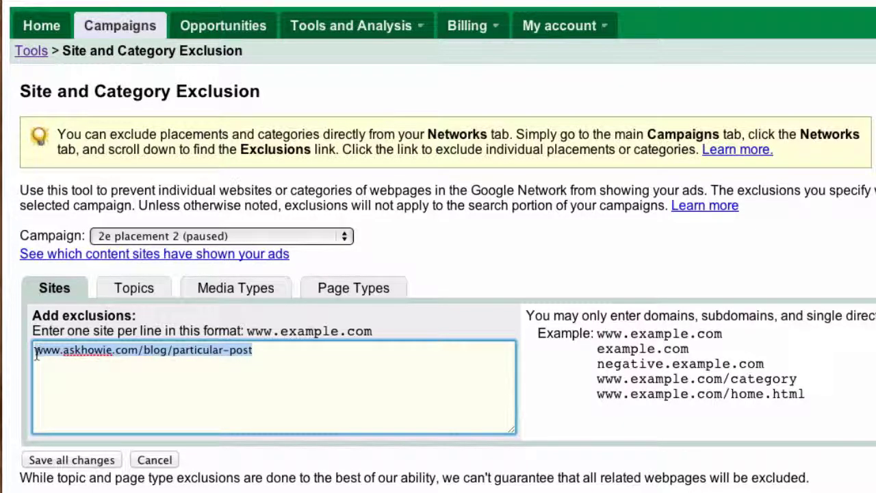
key(BackSpace)
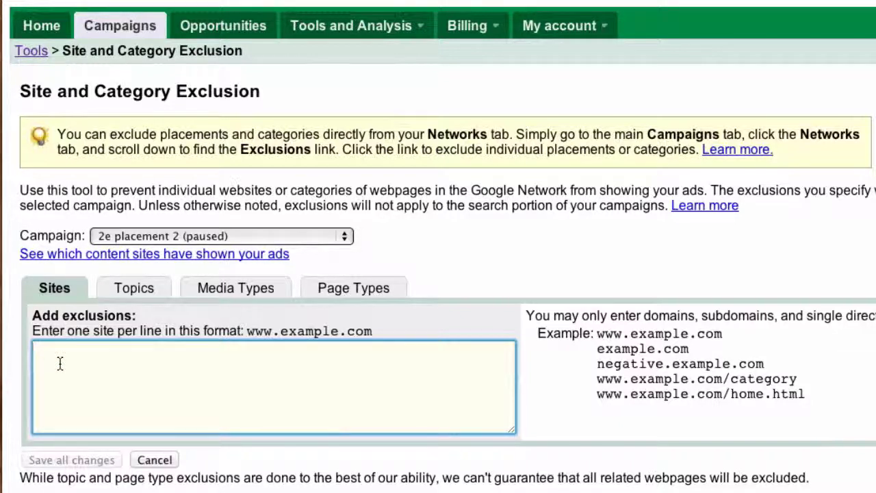
Show the Topics exclusions with statistics for All time.
click(137, 291)
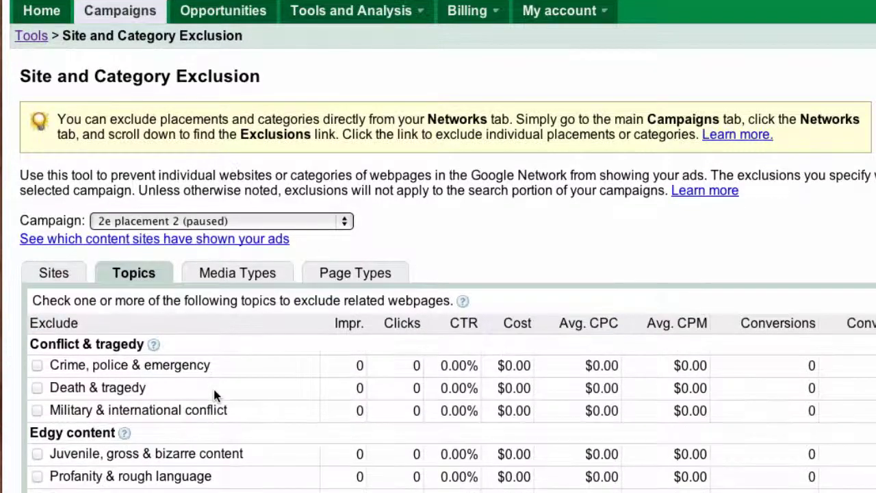
scroll(214, 397, down, 3)
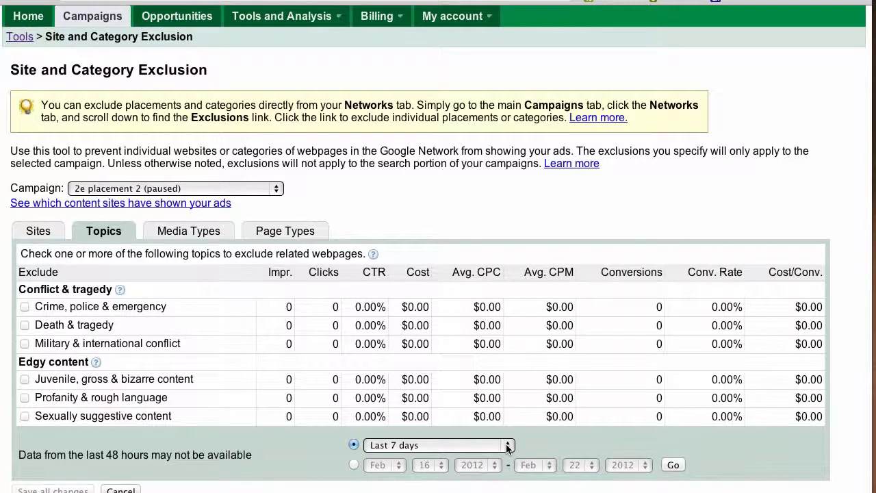
click(507, 446)
click(477, 489)
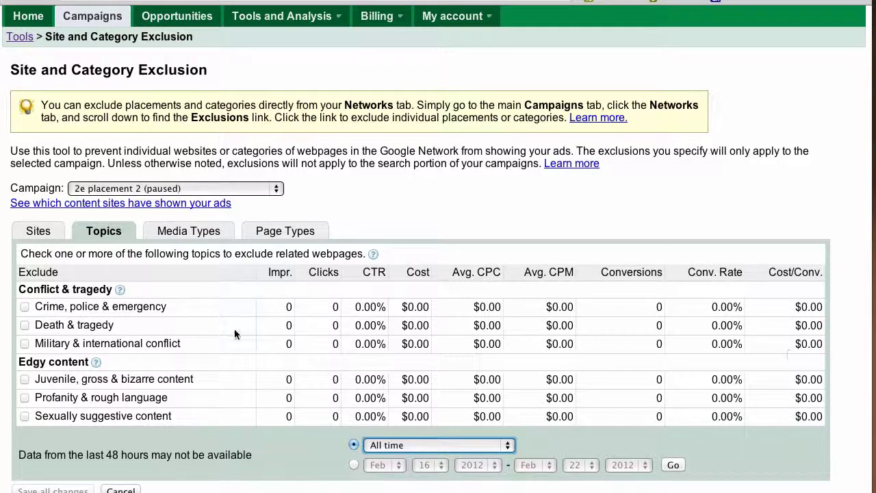
Exclude the three Conflict & tragedy topics and the three Edgy content topics, including Profanity and Sexually suggestive content.
click(24, 307)
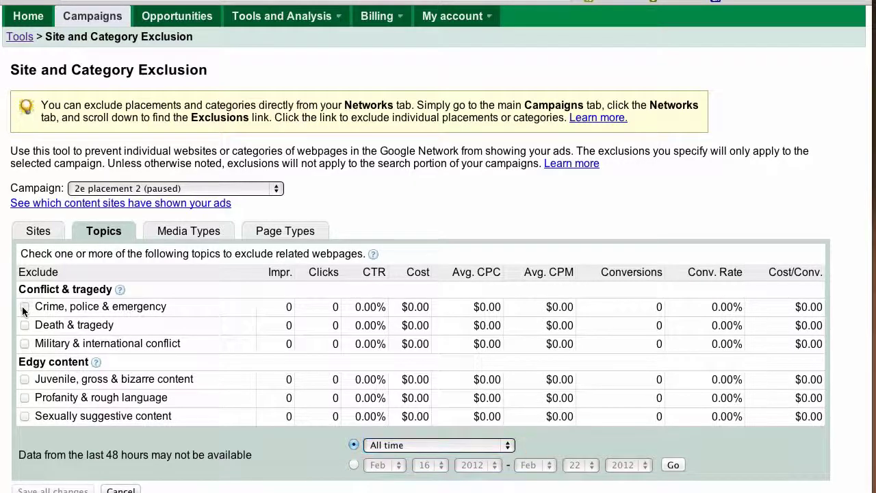
click(25, 325)
click(25, 343)
click(24, 379)
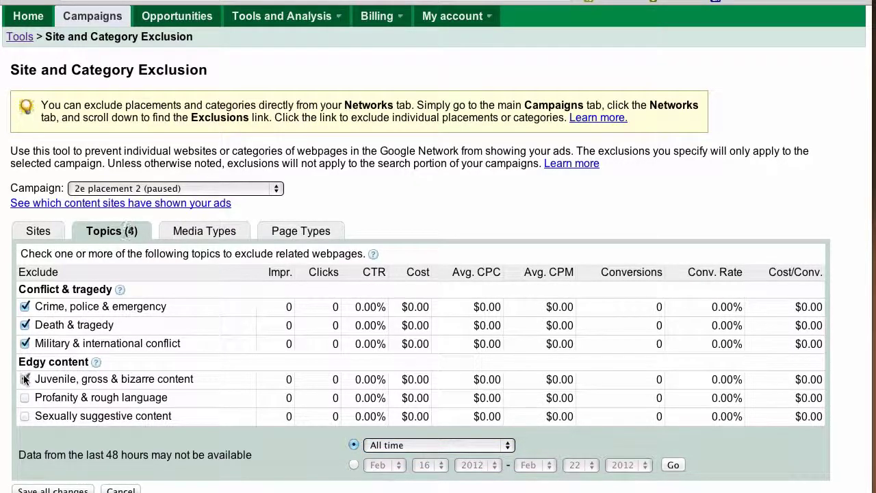
click(25, 398)
click(25, 415)
scroll(30, 411, down, 2)
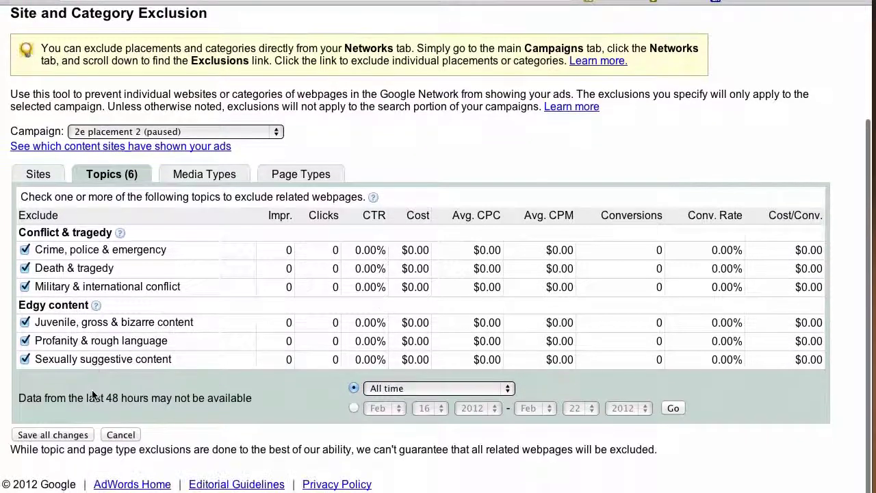
Save the six topic exclusions and show Media Types statistics for All time.
click(59, 436)
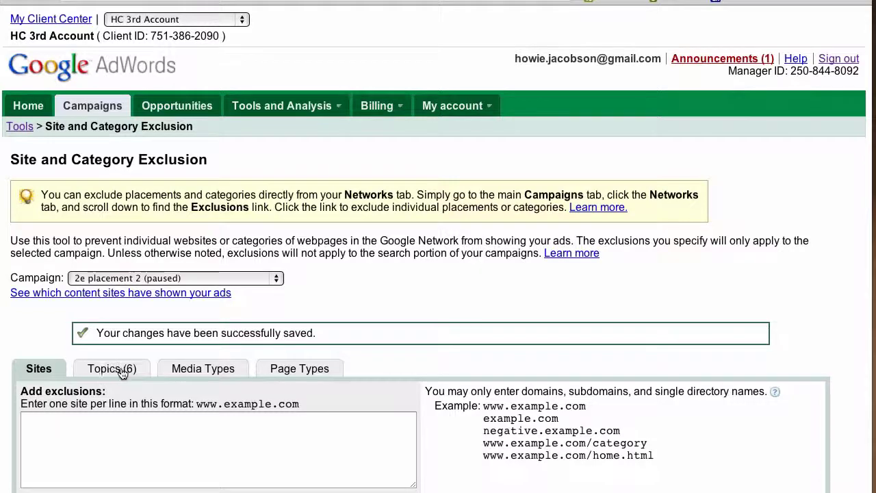
click(209, 369)
scroll(171, 369, down, 4)
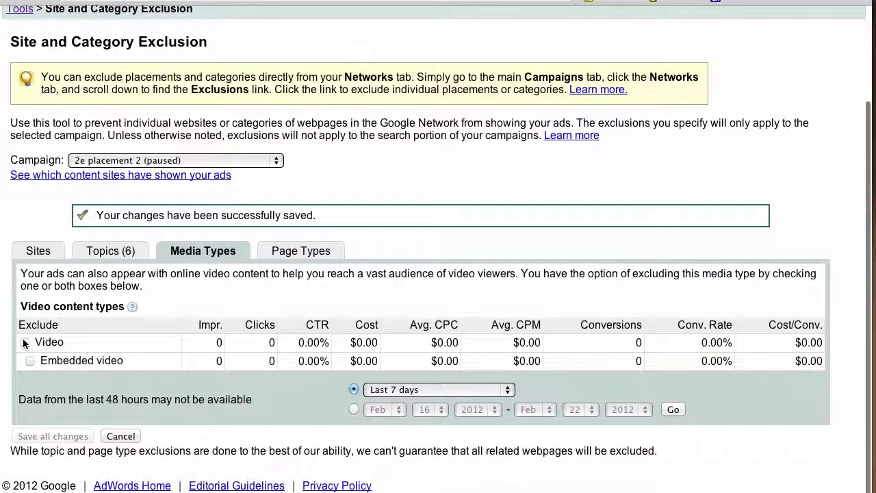
click(394, 390)
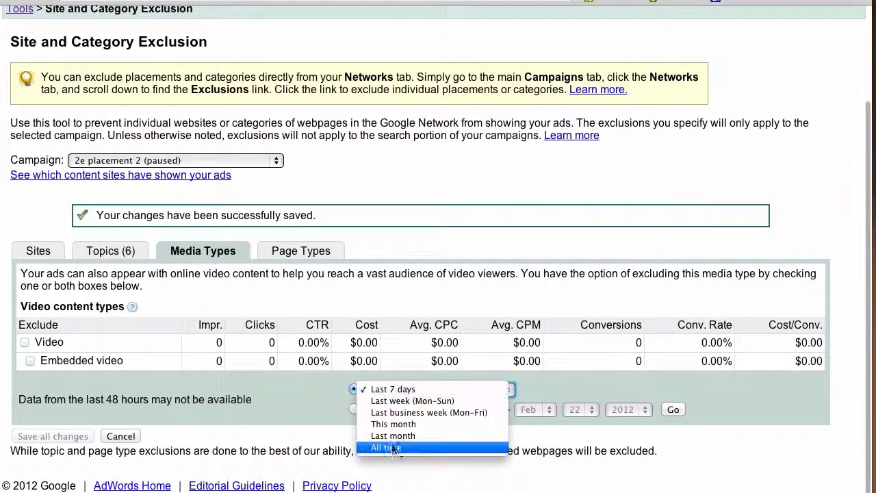
click(392, 448)
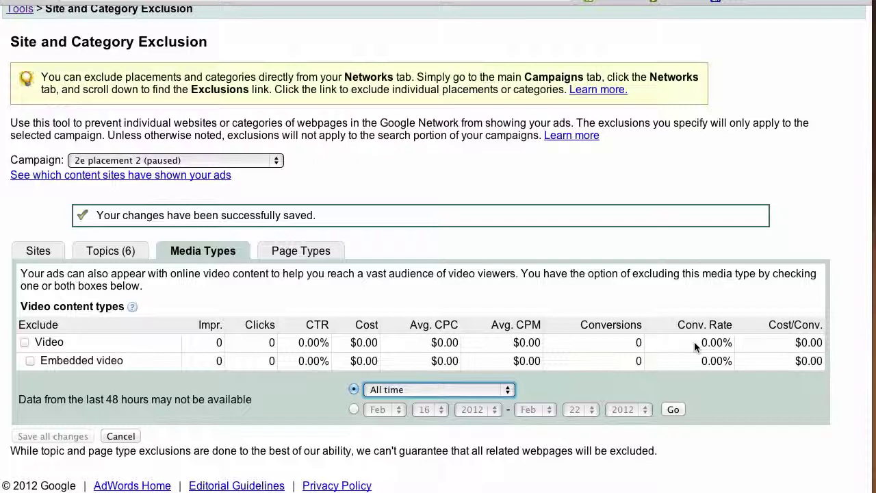
Exclude the Video media type, covering Embedded video too, and save.
click(25, 341)
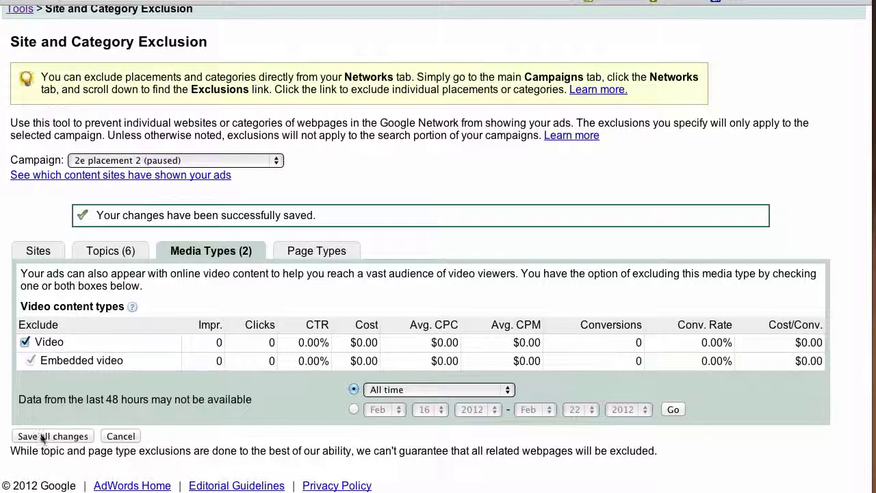
click(25, 343)
click(30, 361)
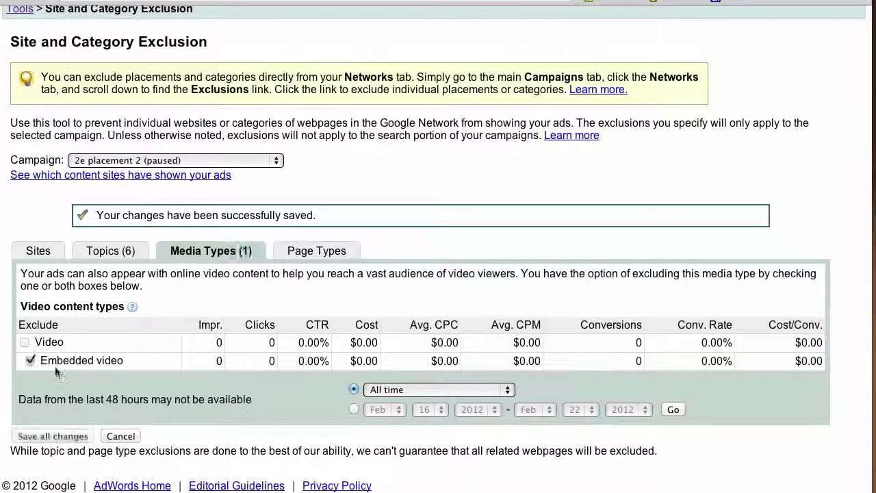
click(25, 342)
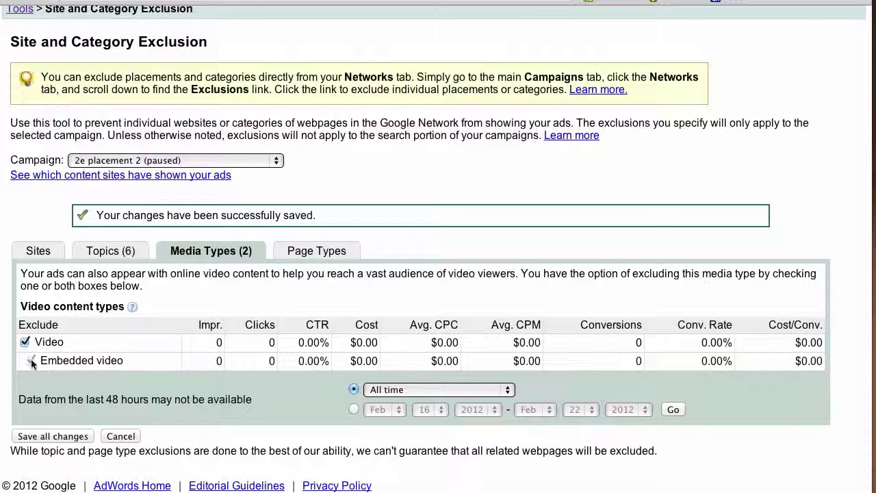
click(61, 438)
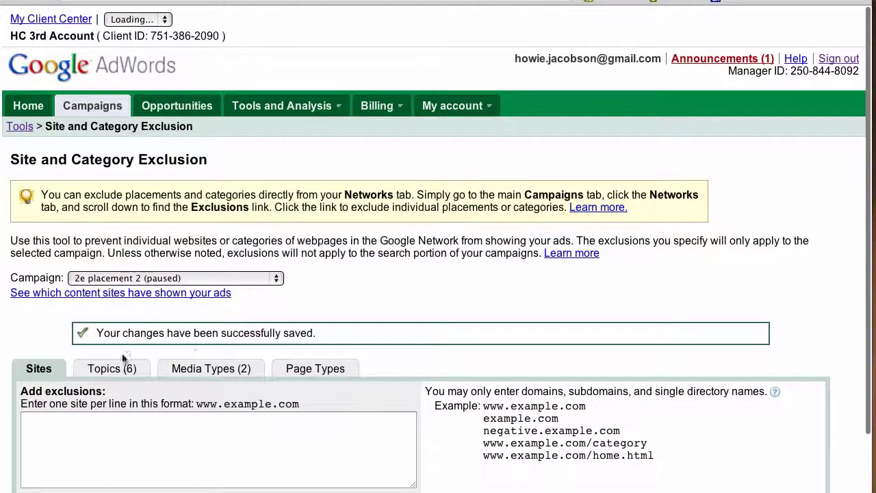
Switch to the Page Types exclusion list.
click(312, 369)
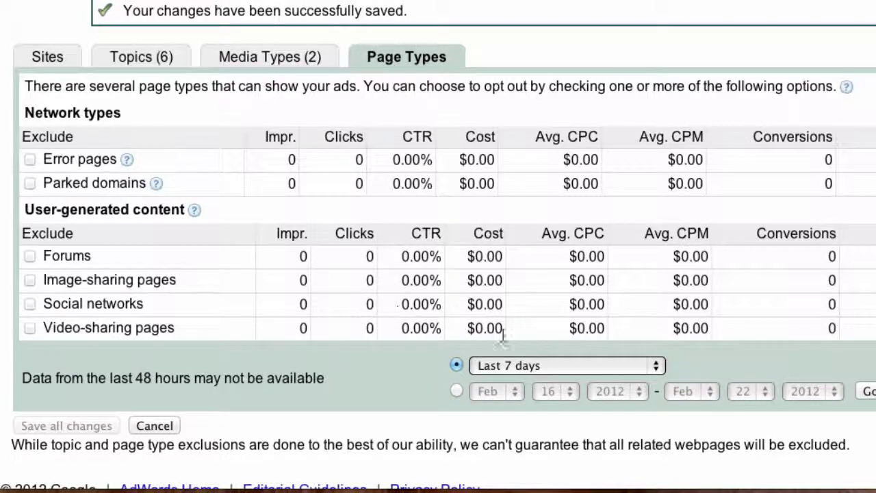
With All time statistics, exclude Error pages, Parked domains, Forums, Image-sharing, Social networks and Video-sharing pages, then save.
click(545, 367)
click(537, 441)
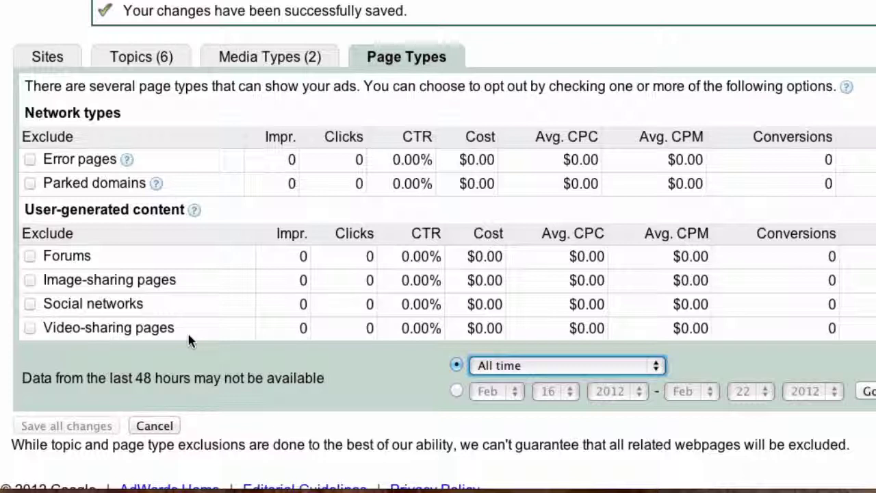
click(29, 159)
click(30, 181)
click(29, 256)
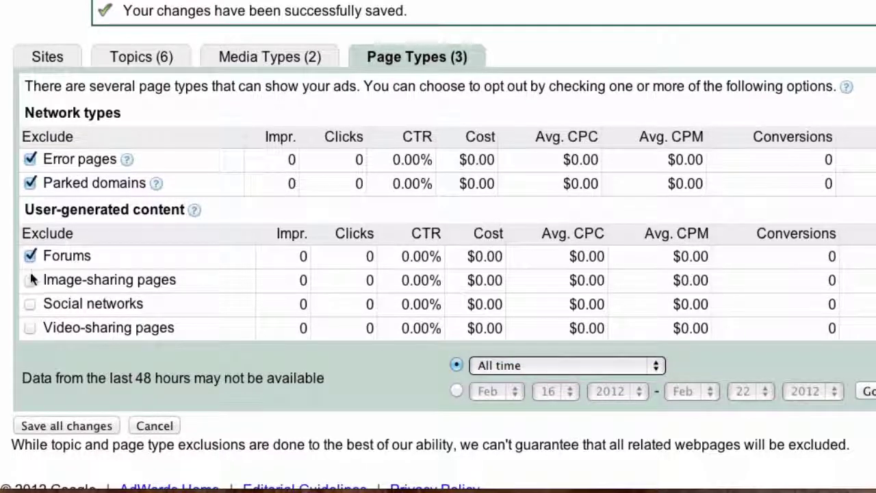
click(30, 281)
click(30, 304)
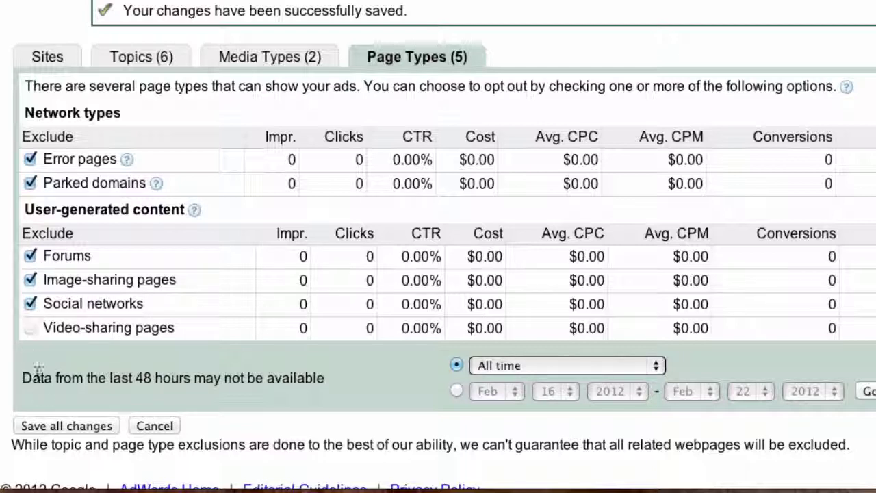
click(30, 328)
click(58, 426)
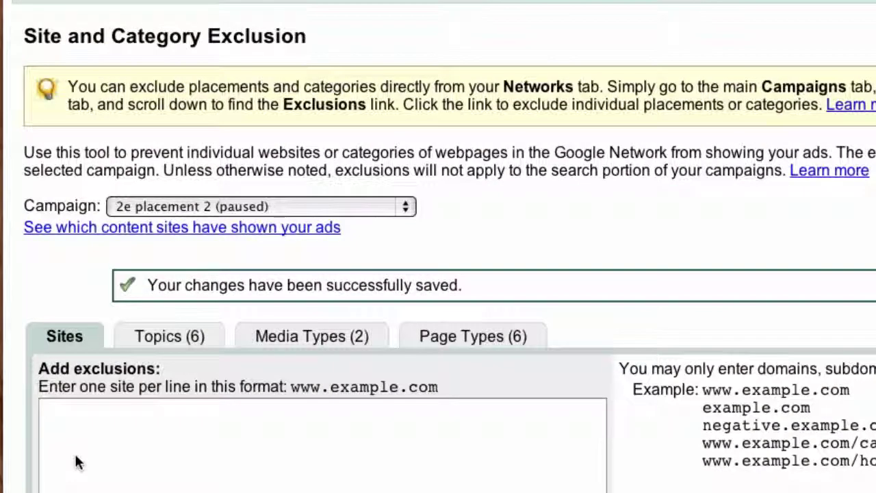